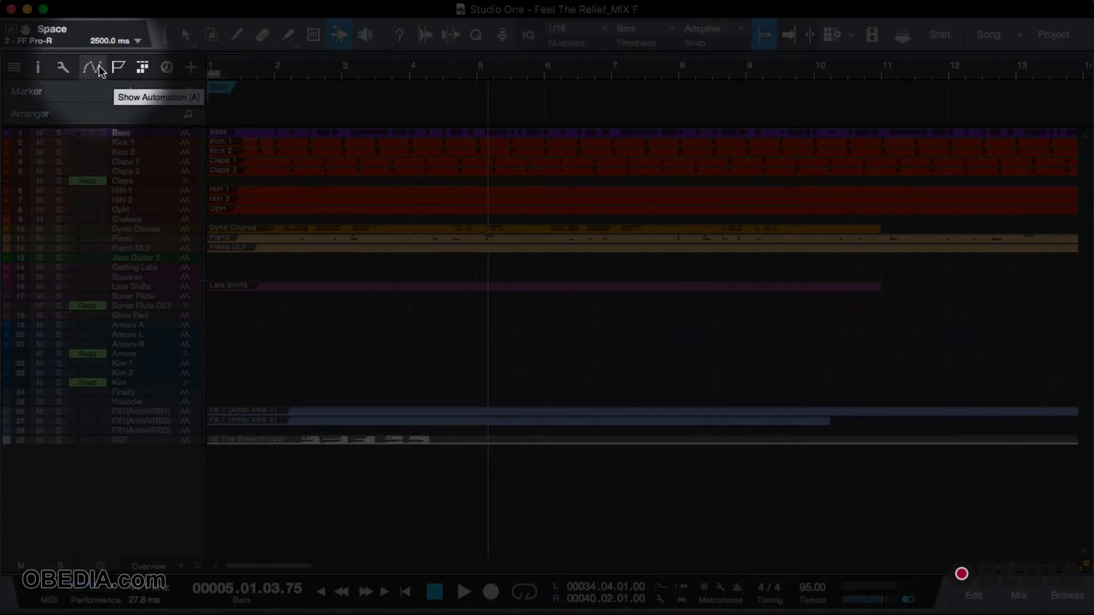
- Show automation for all tracks and list the automation display choices for Amore A (track 19)
click(98, 71)
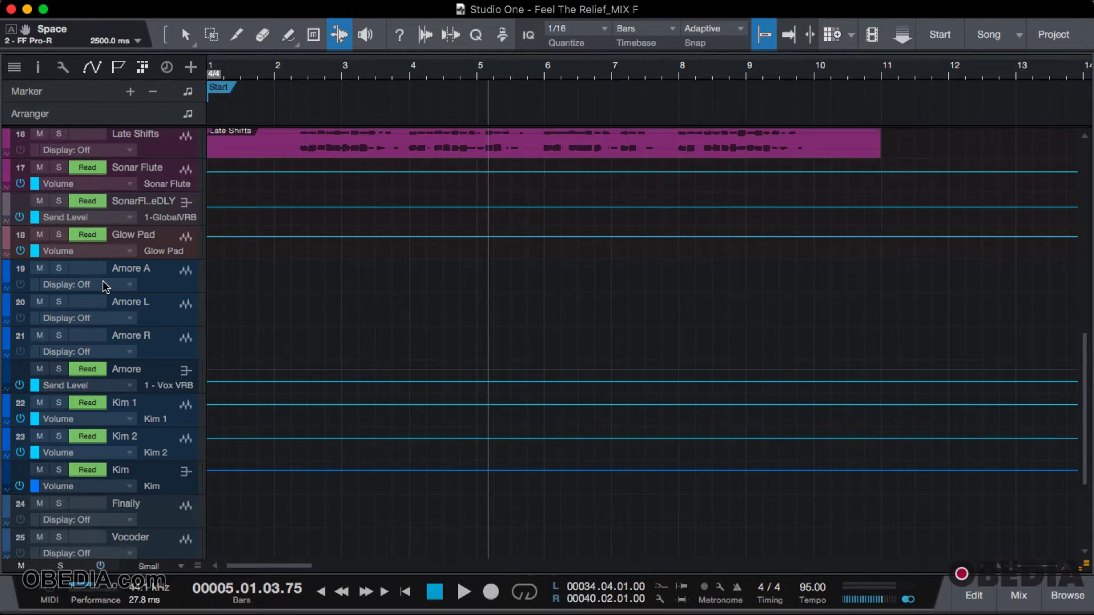
click(103, 285)
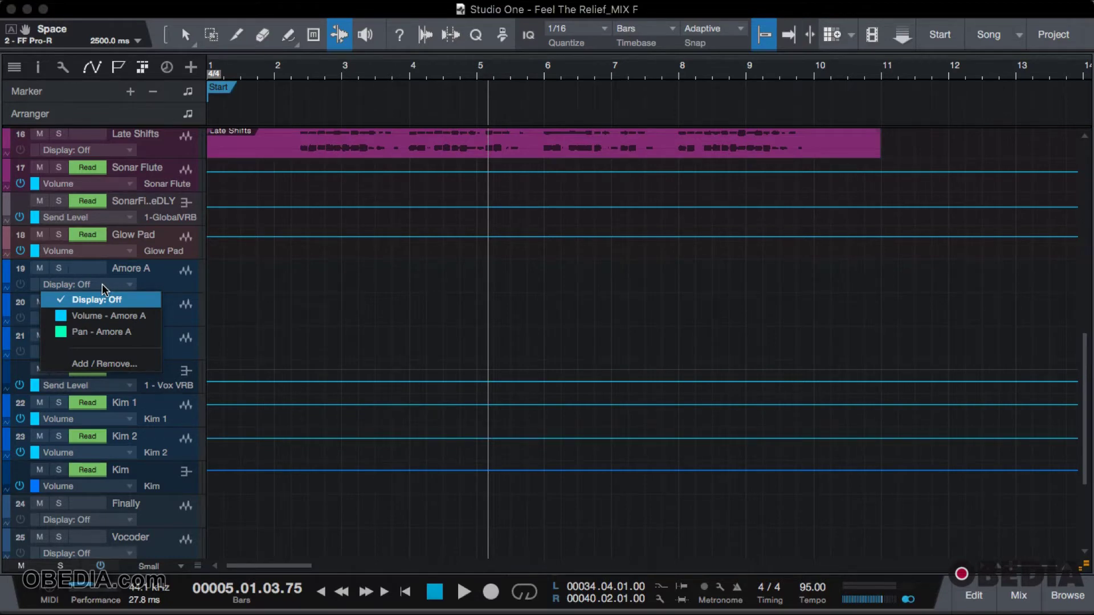
- Display the Amore A volume lane and zoom out across the arrangement
click(101, 317)
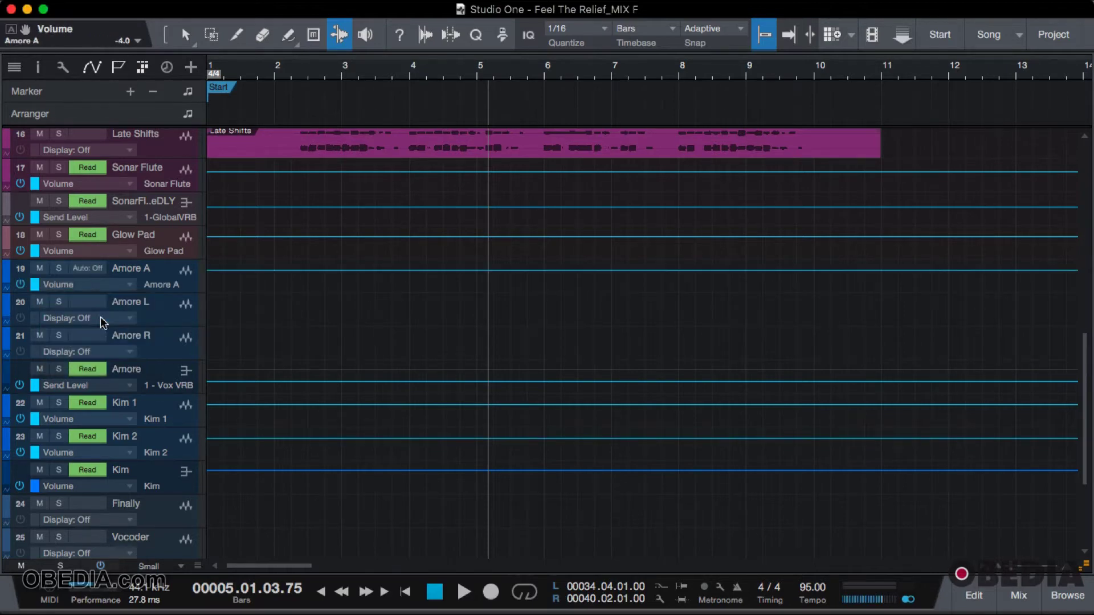
key(w)
key(w)
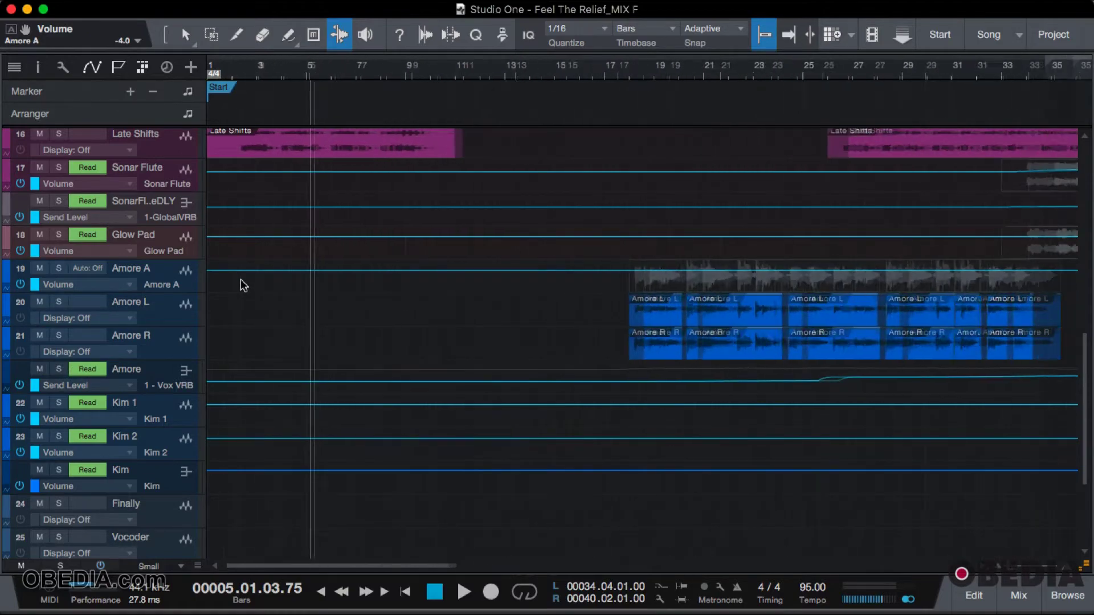
key(w)
key(w)
key(w)
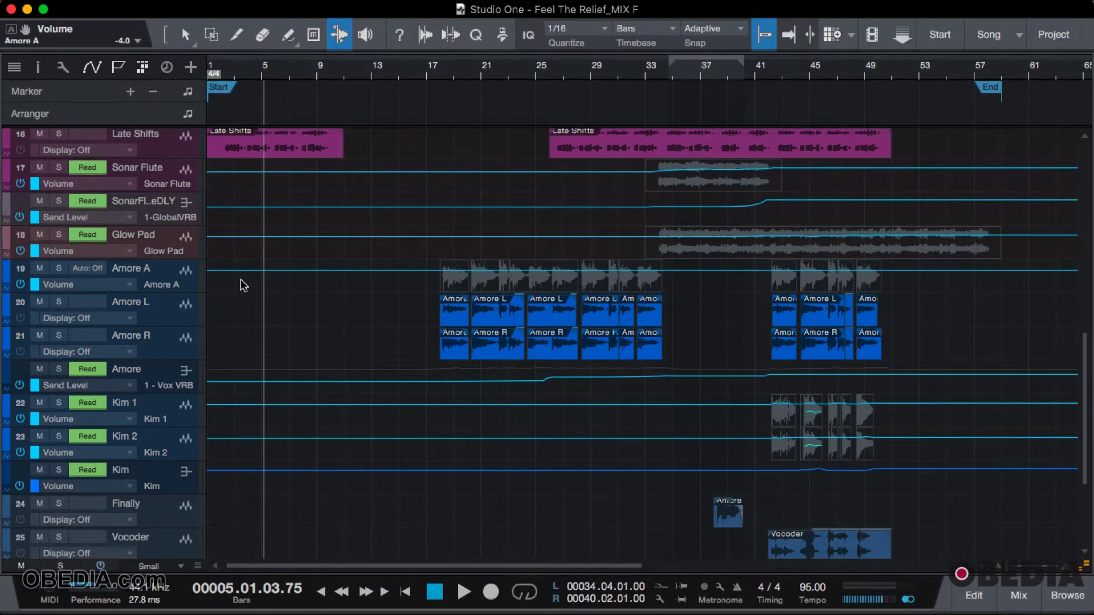
scroll(239, 285, right, 2)
scroll(240, 284, right, 2)
scroll(241, 284, right, 2)
scroll(240, 285, right, 2)
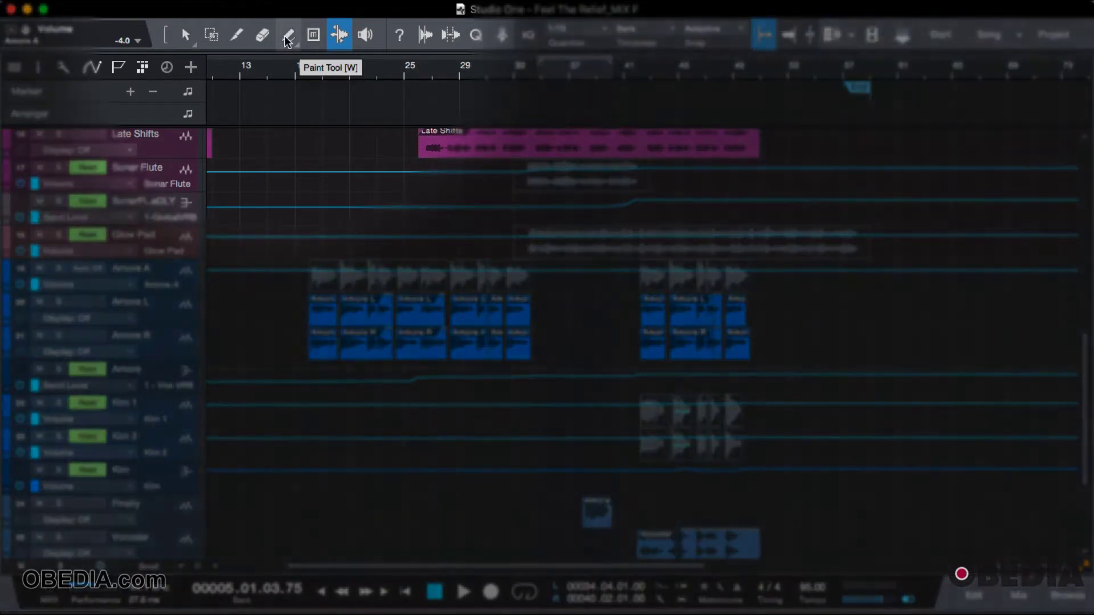
- Paint a volume dip and a falling ramp on the Amore A automation lane
click(284, 35)
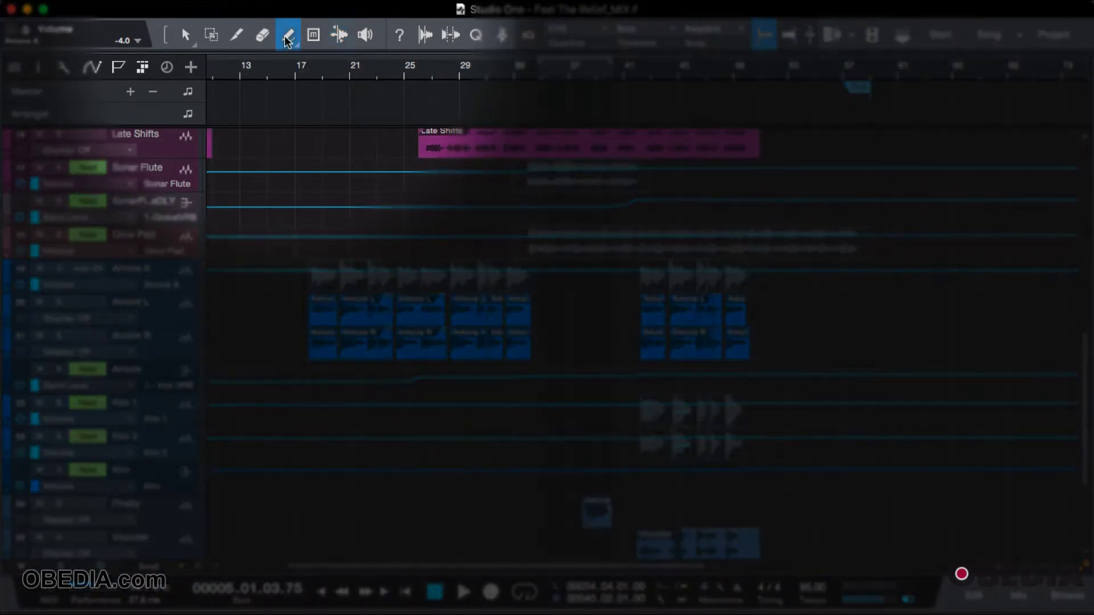
drag(310, 269, 345, 283)
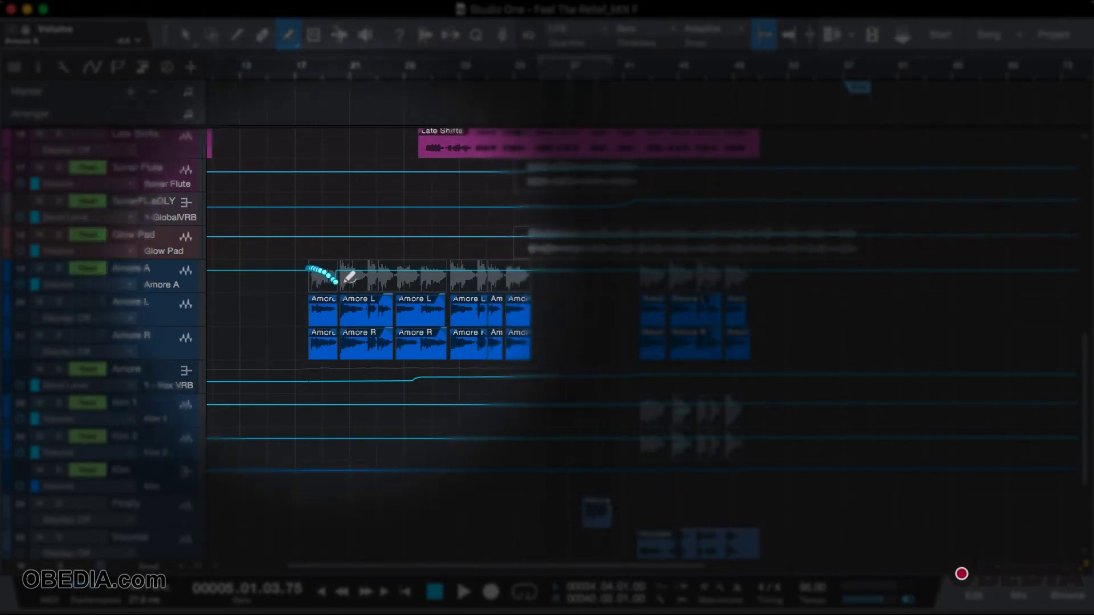
drag(349, 278, 340, 281)
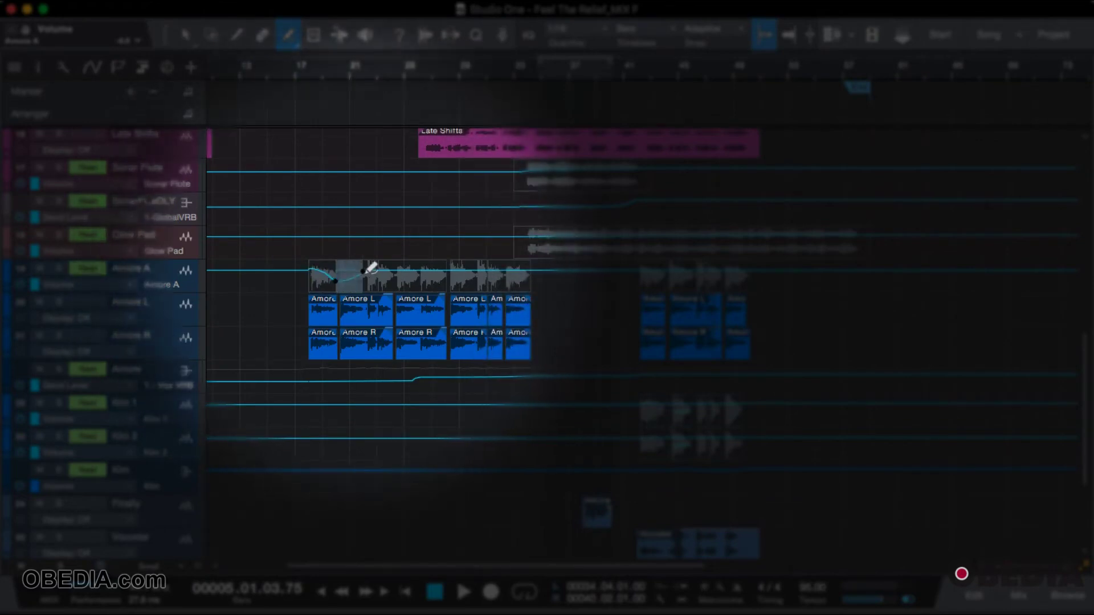
mouse_move(336, 281)
mouse_down()
mouse_move(385, 267)
mouse_move(438, 279)
mouse_up()
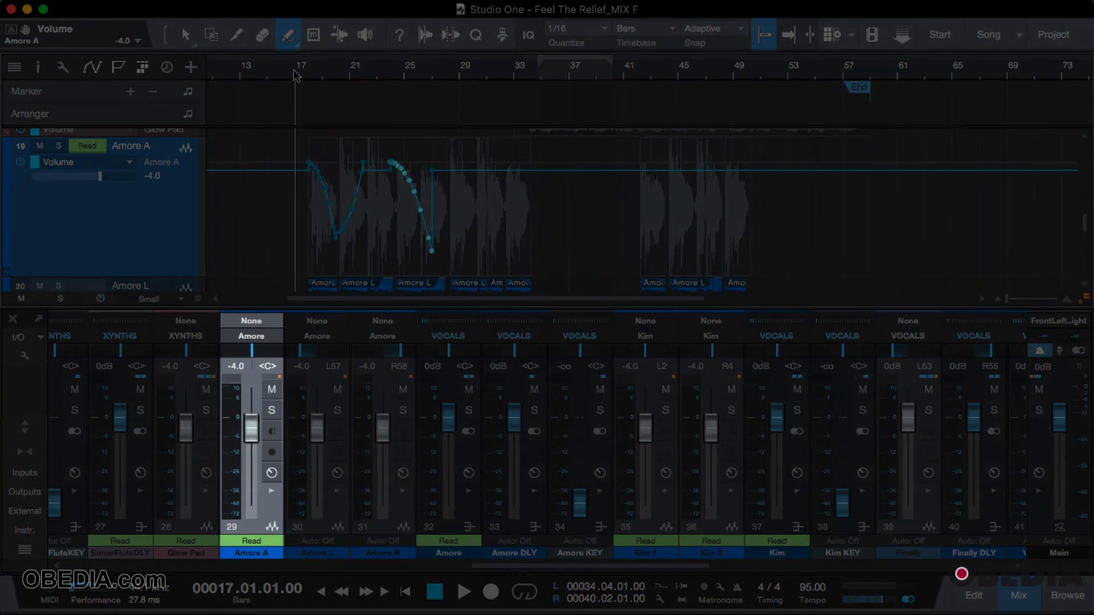
- Play the song with the Amore A channel soloed, then switch its lane to Pan - Amore A
key(space)
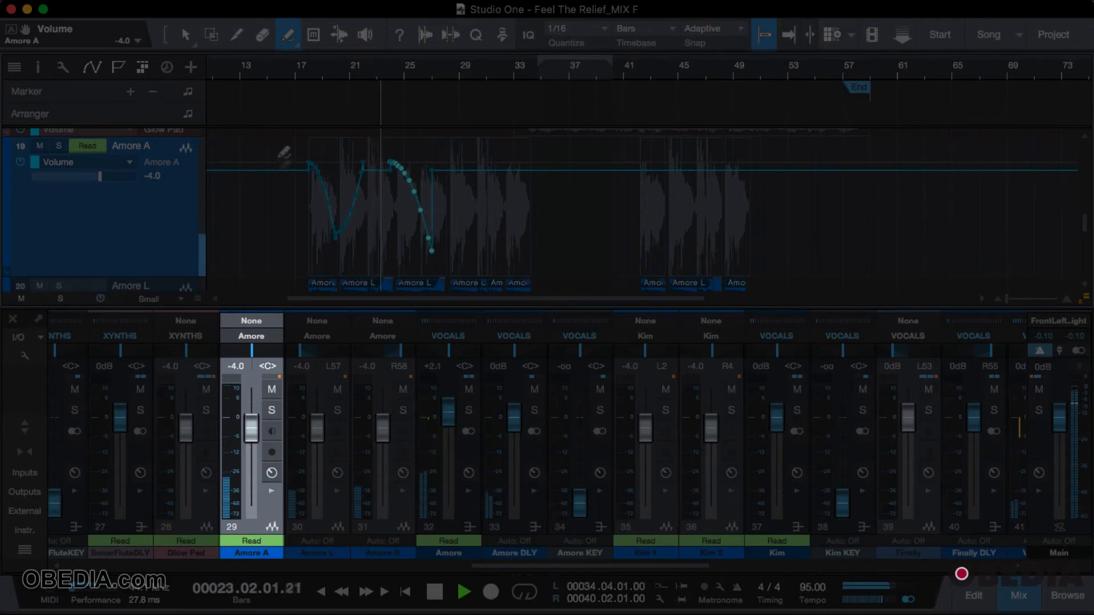
click(270, 411)
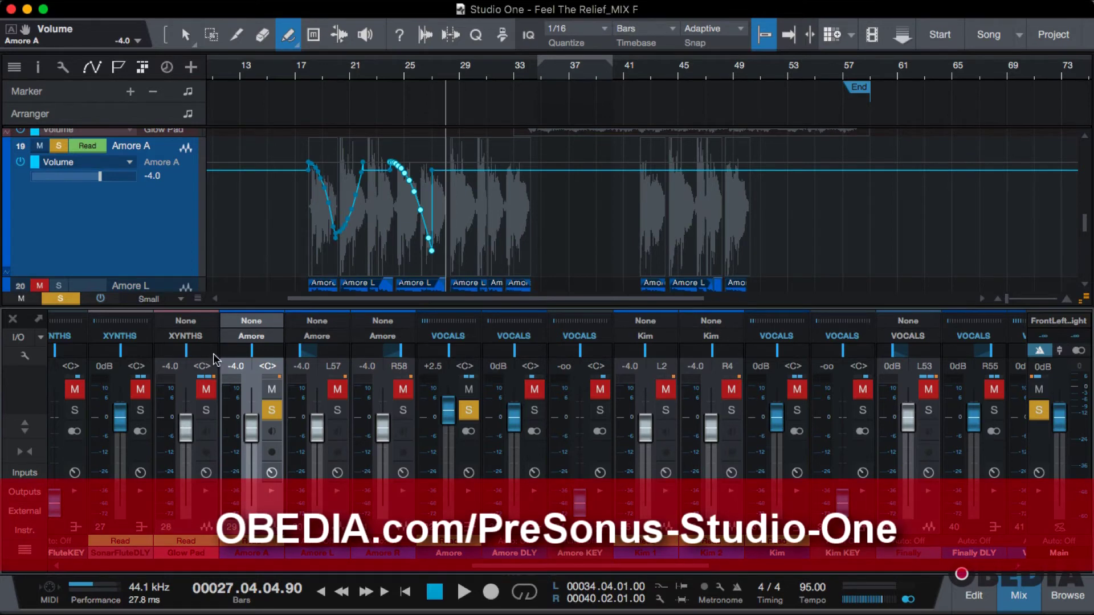
click(131, 166)
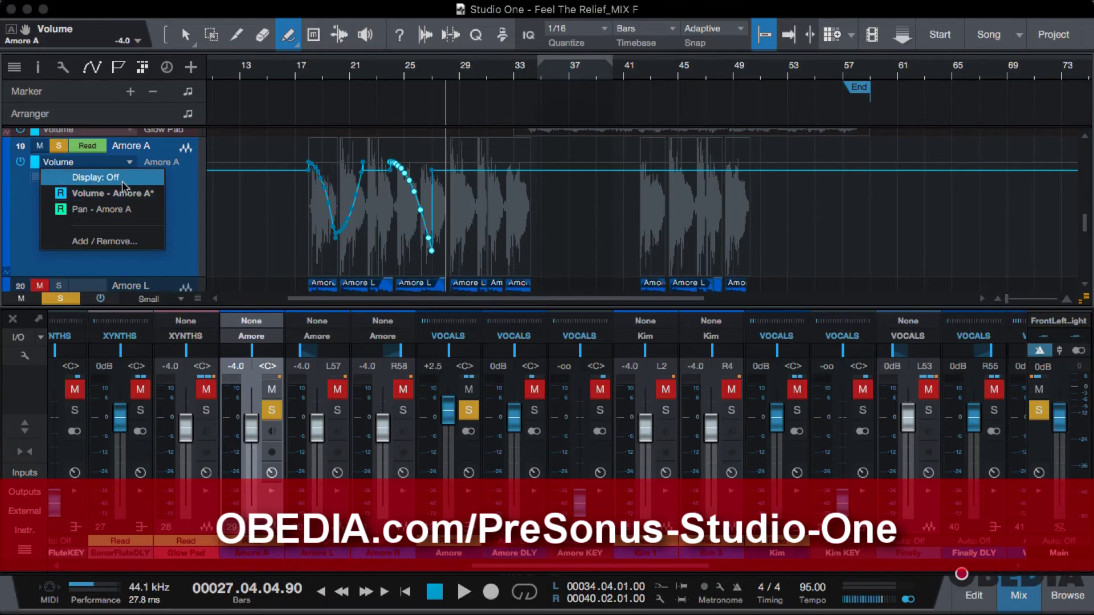
click(120, 210)
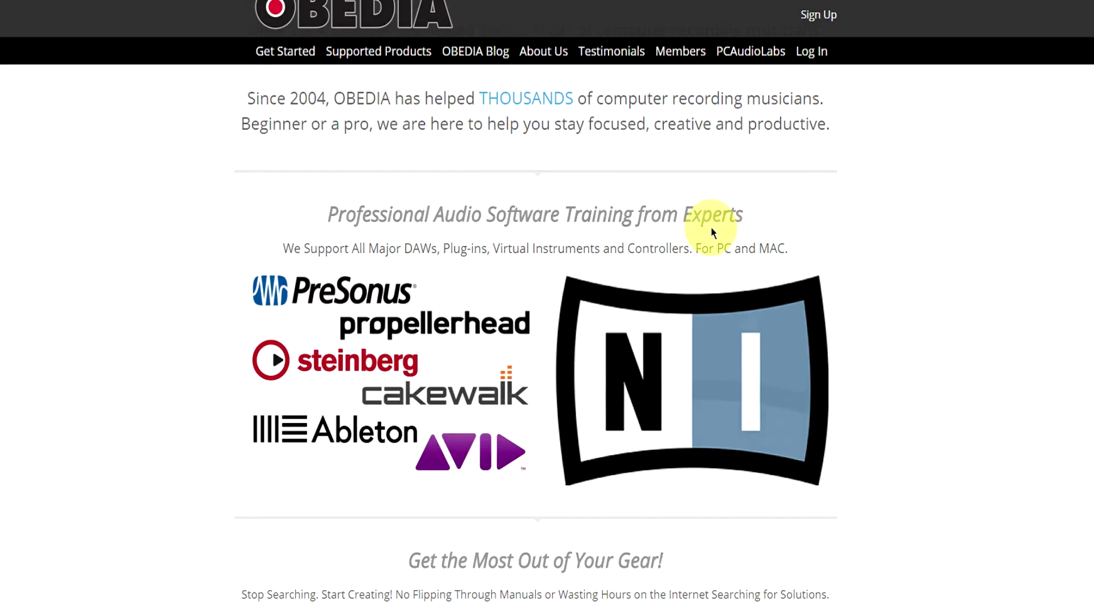
scroll(710, 226, down, 5)
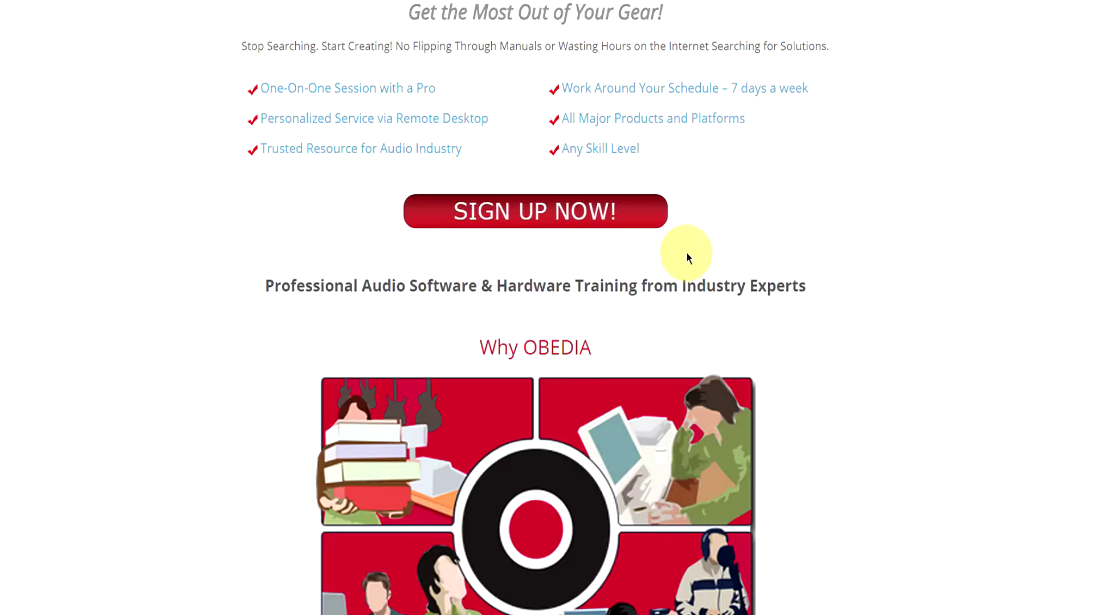
scroll(686, 252, down, 3)
scroll(669, 260, down, 5)
scroll(649, 274, down, 5)
scroll(642, 275, down, 7)
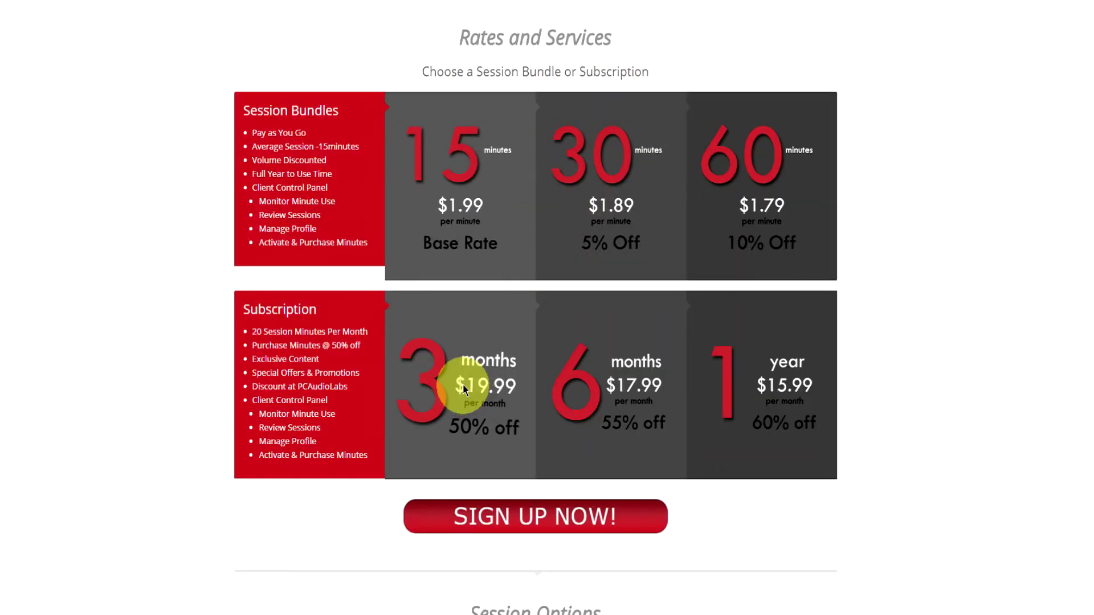
scroll(565, 397, down, 2)
- Open the OBEDIA Get Started registration form with the Sign Up Now button
click(565, 398)
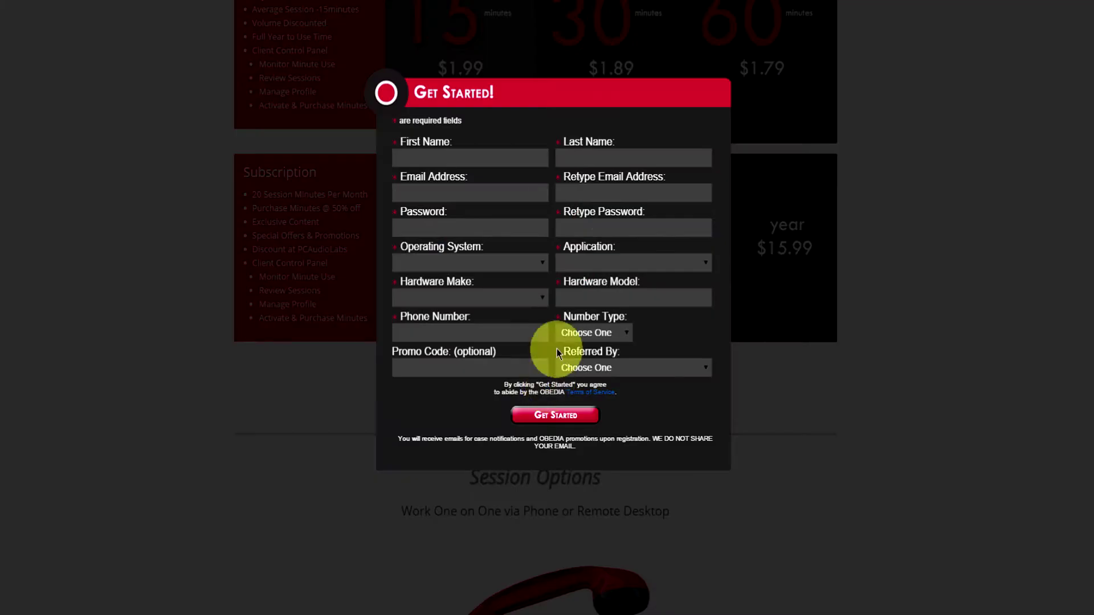